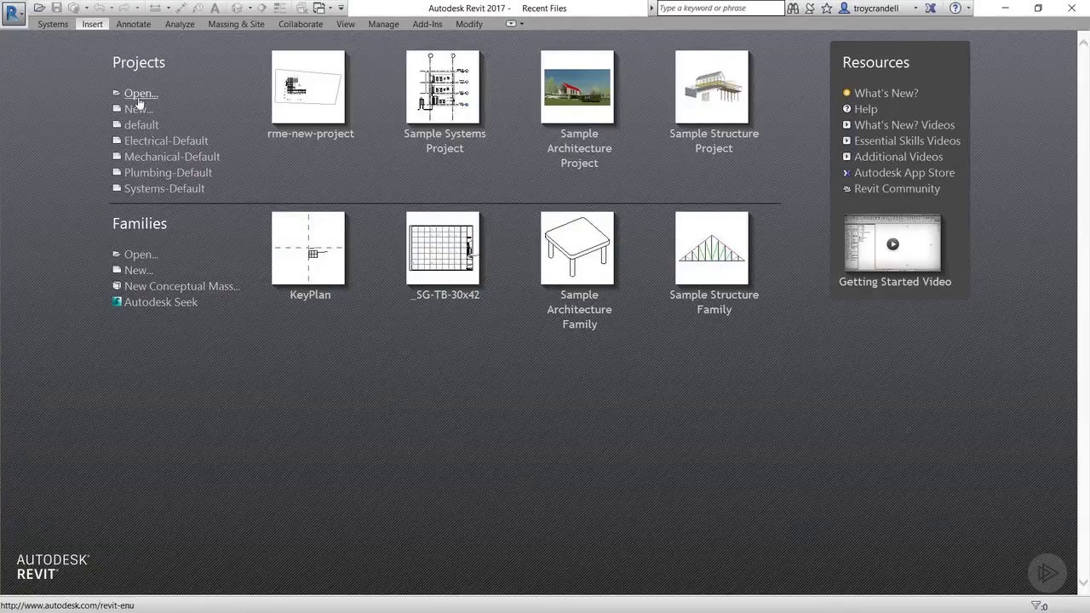
Create a new project based on the Systems-Default template.
left_click(20, 19)
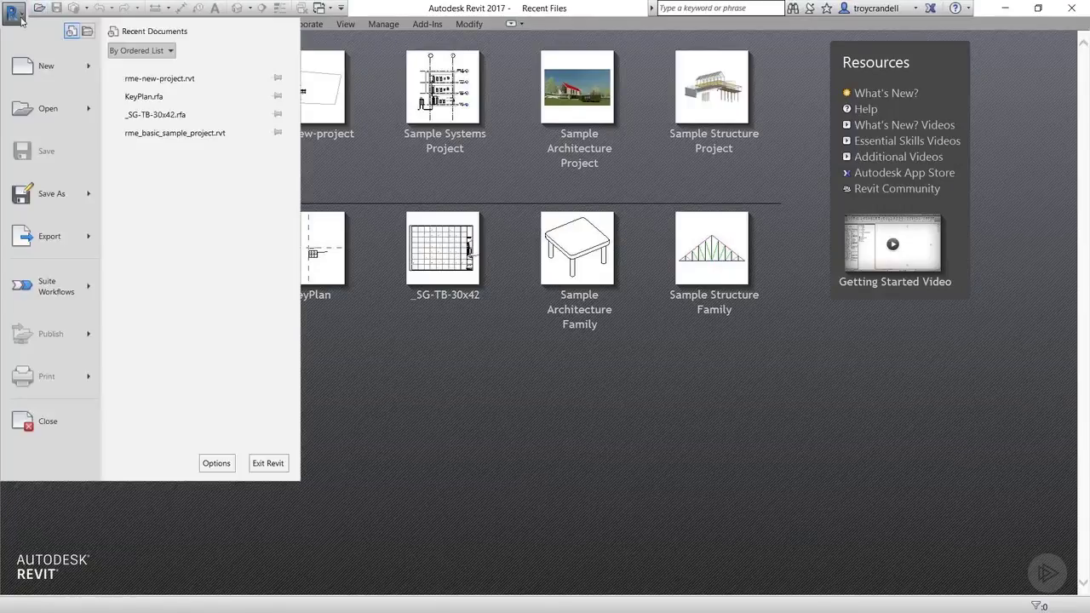
left_click(91, 73)
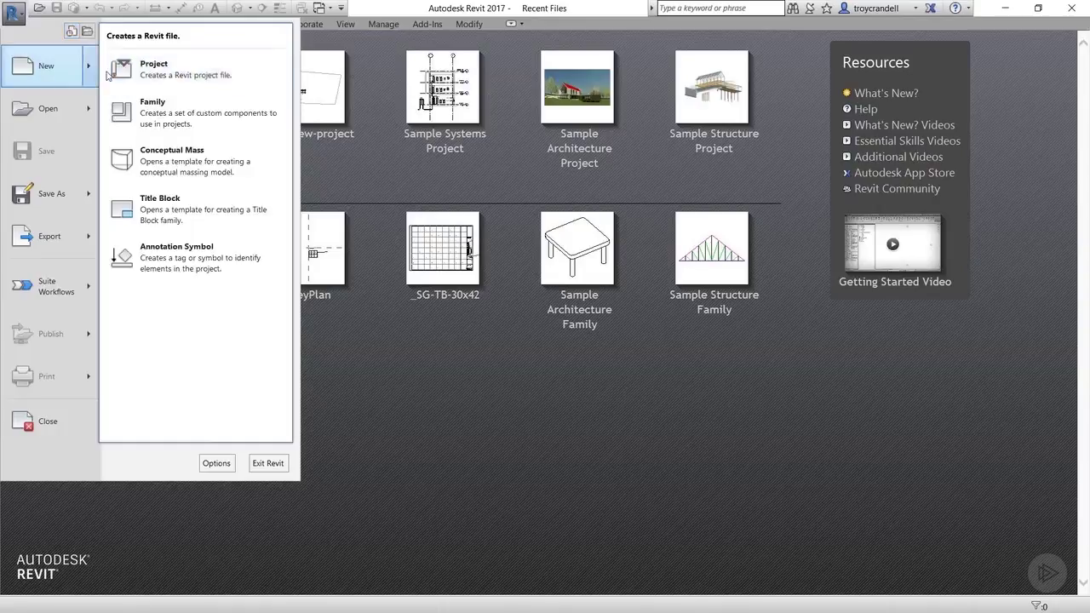
left_click(176, 81)
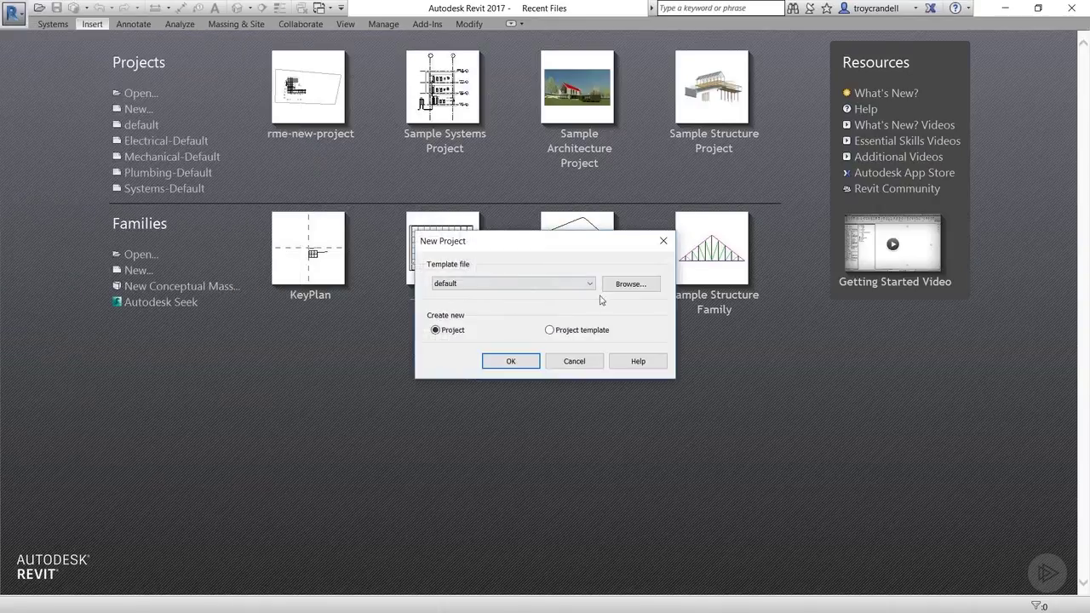
left_click(588, 286)
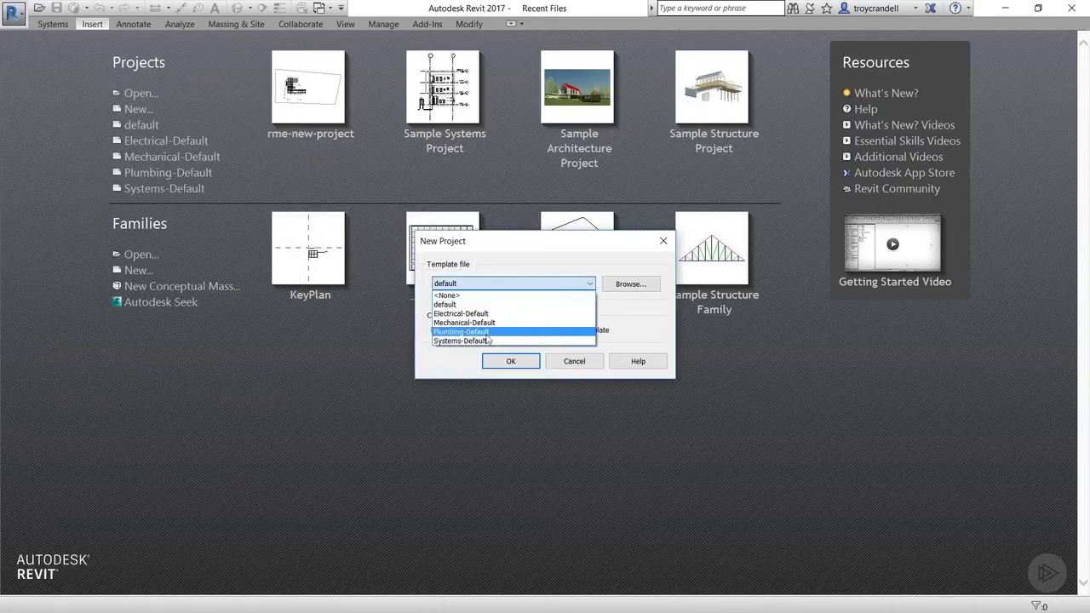
left_click(483, 341)
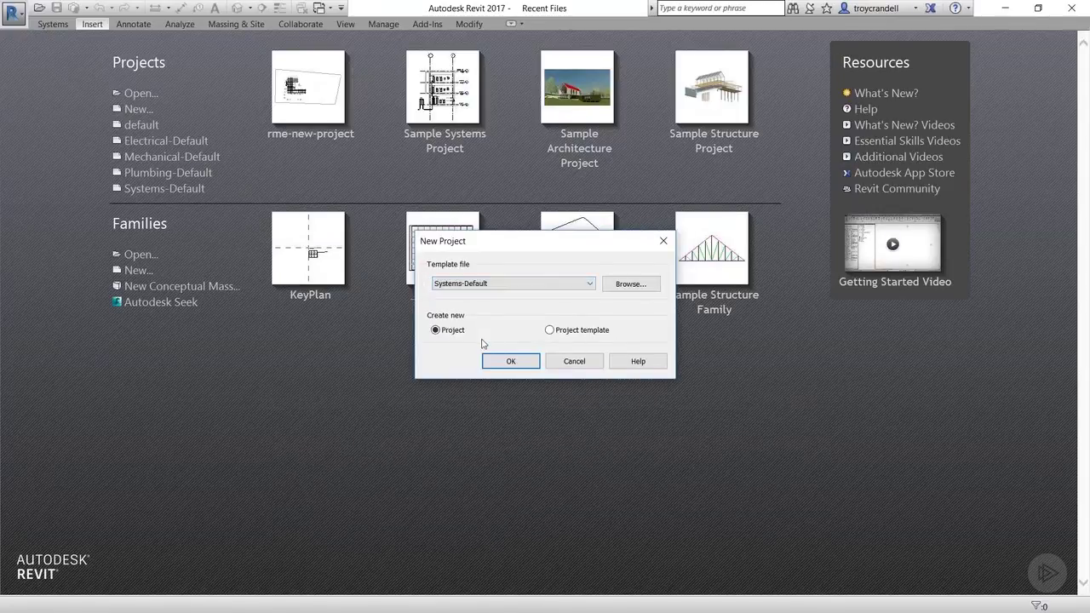
left_click(508, 362)
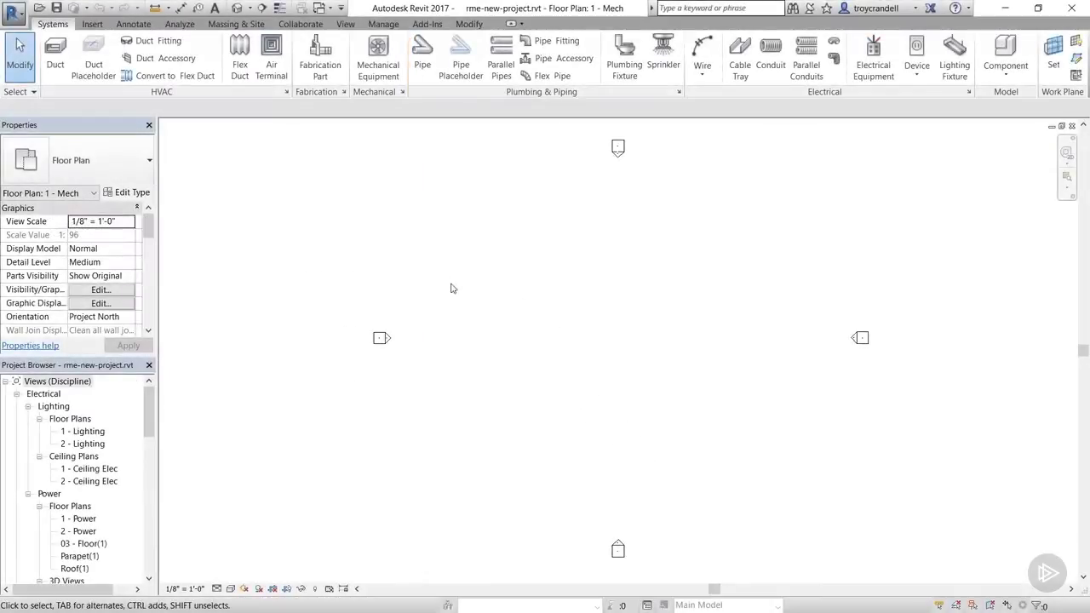
Enable worksharing for the project, collaborating within the local network.
left_click(300, 24)
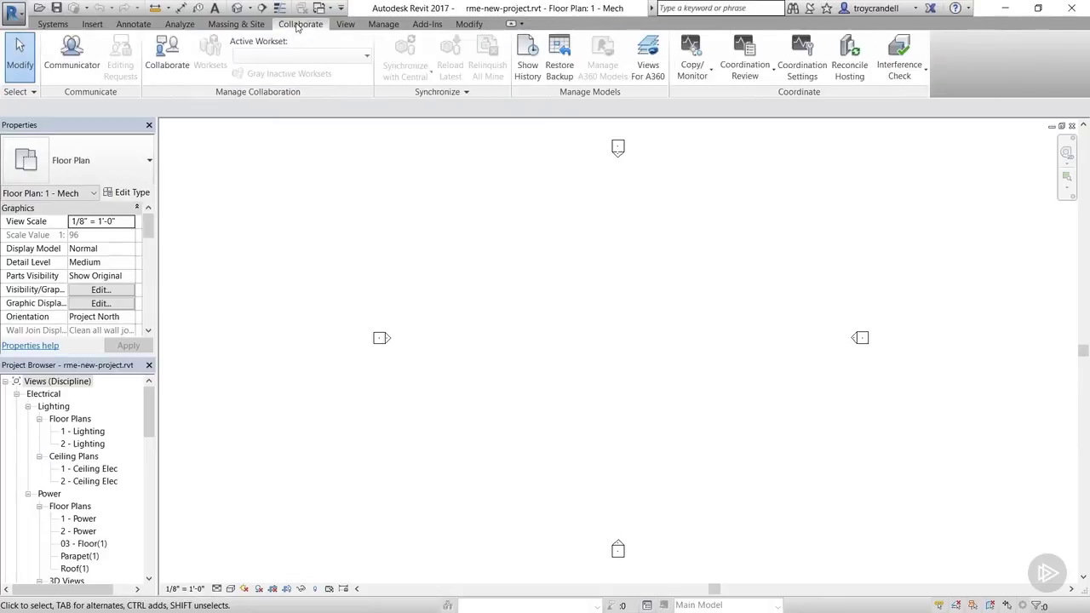
left_click(167, 58)
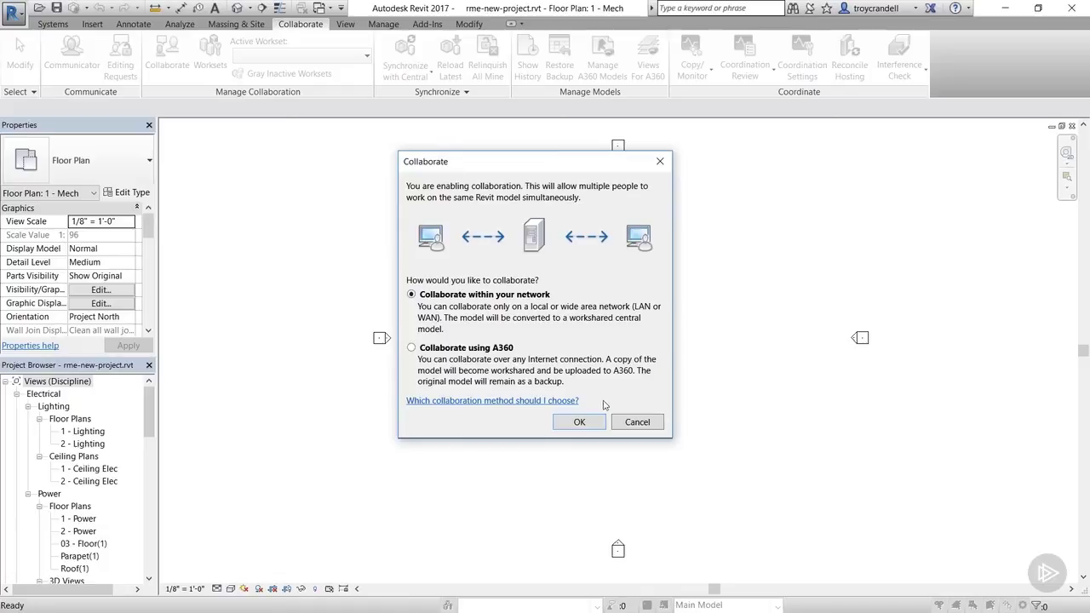
left_click(592, 424)
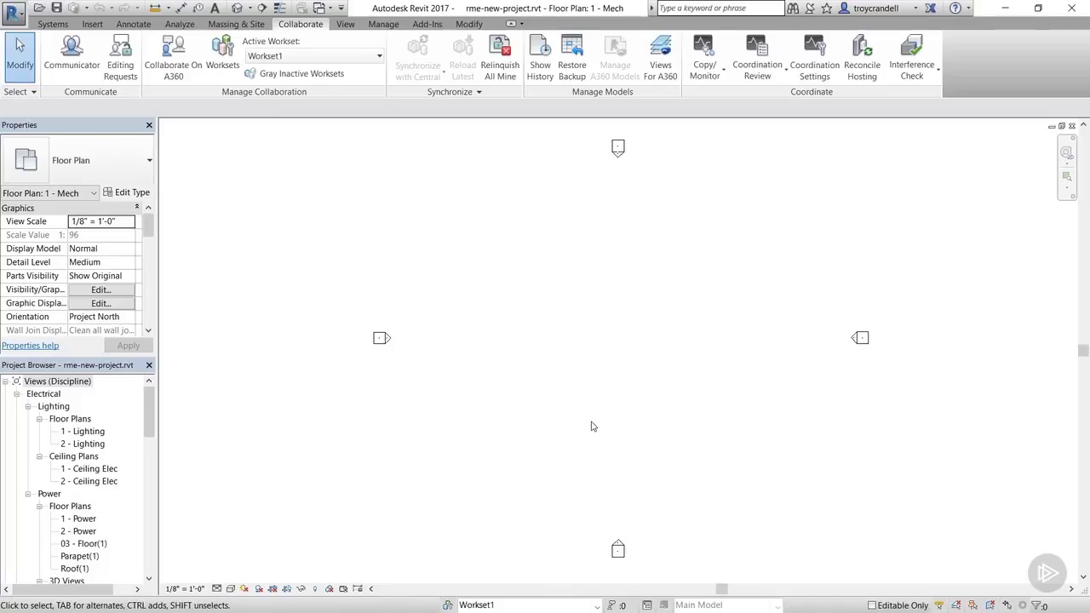
Add HVAC, Plumbing and Electrical worksets in the Worksets dialog and accept them.
left_click(448, 606)
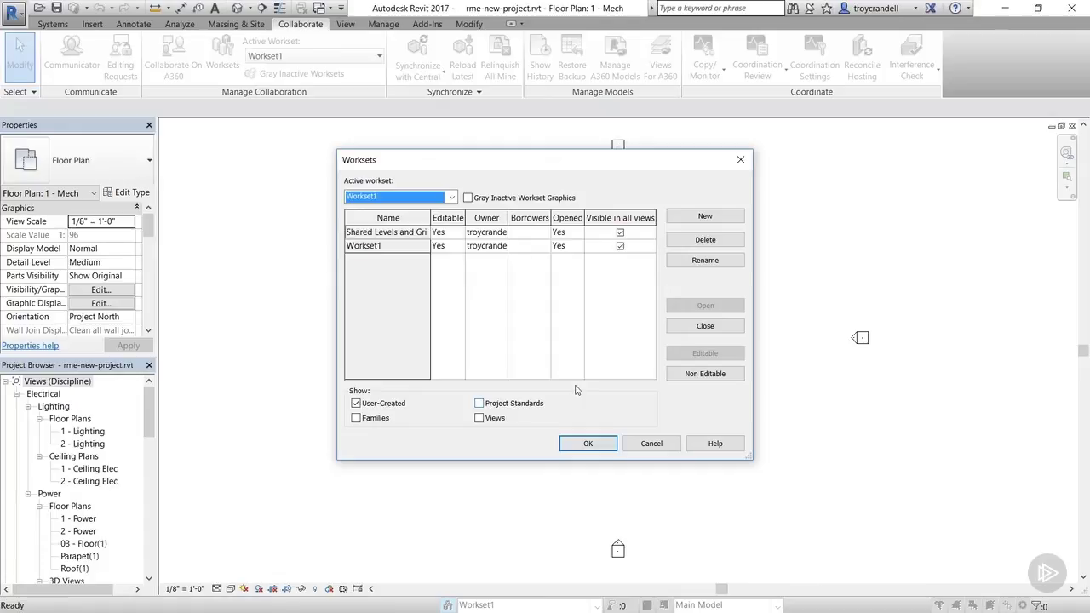
left_click(704, 216)
type("HVAC")
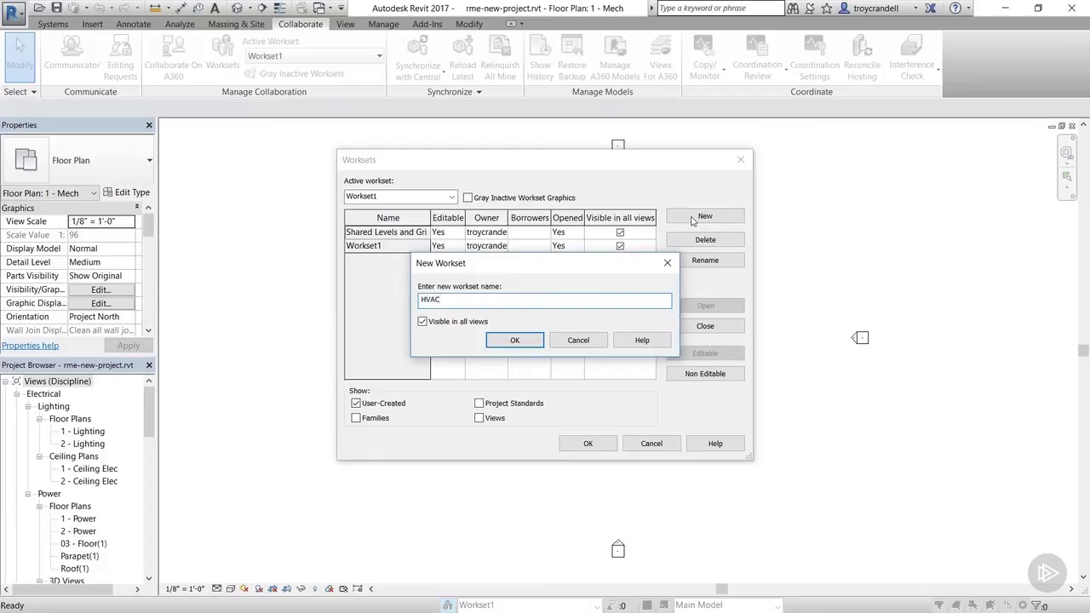
key("Return")
left_click(693, 220)
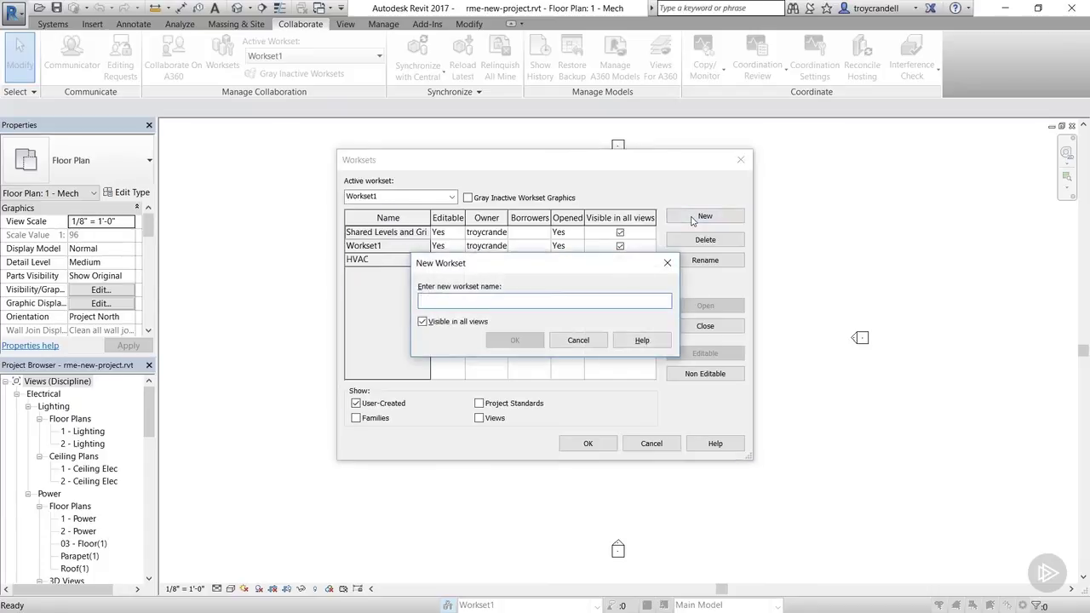
type("Plumbing")
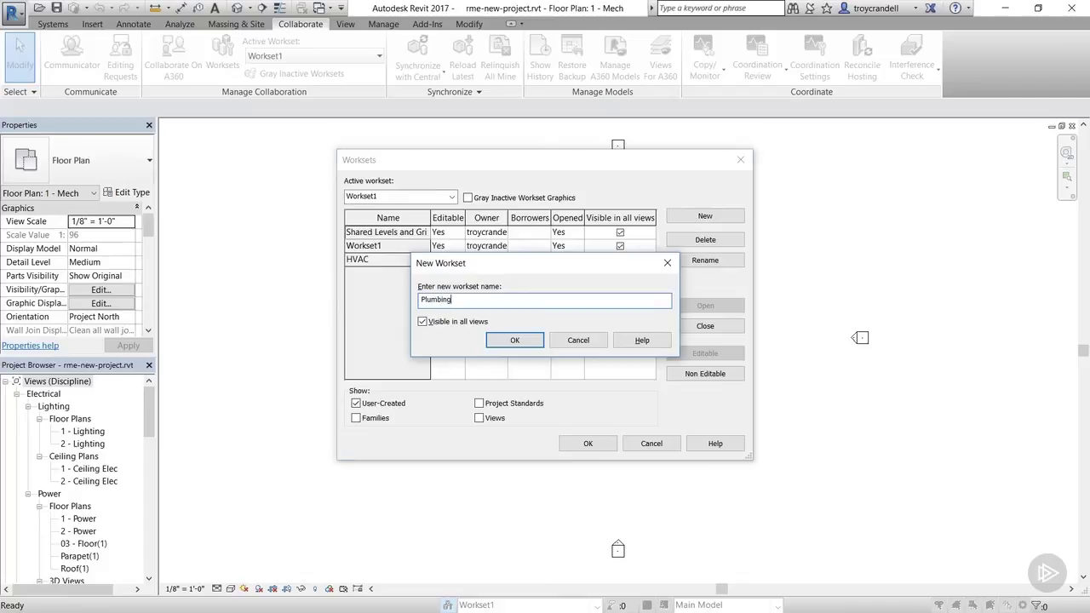
key("Return")
left_click(693, 221)
type("Electicaical")
key("Return")
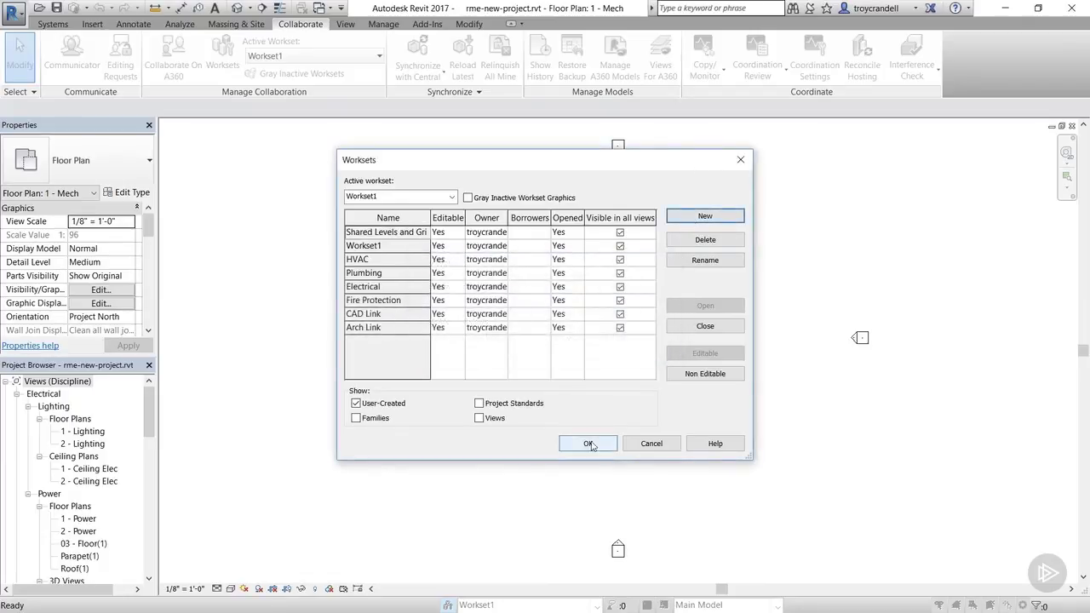
left_click(588, 444)
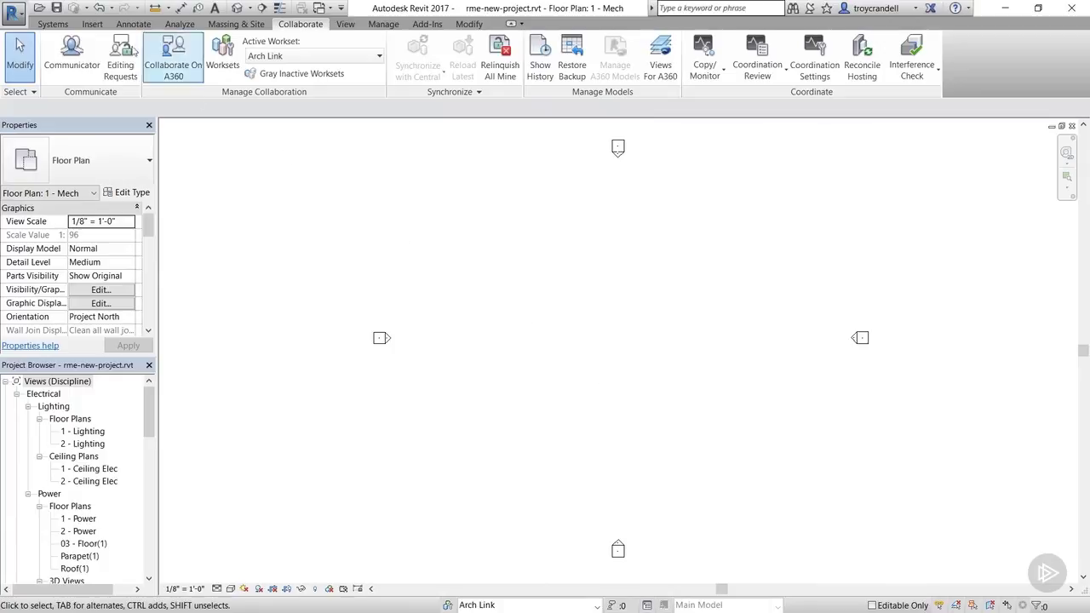
Save the workshared project as the central model and synchronize it with central.
left_click(57, 8)
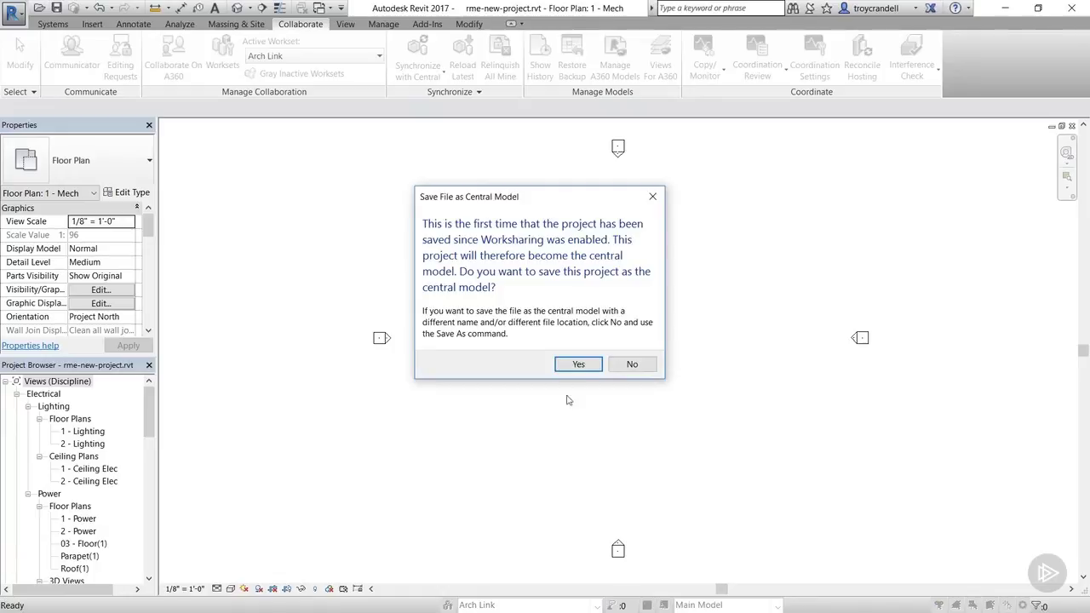
left_click(578, 365)
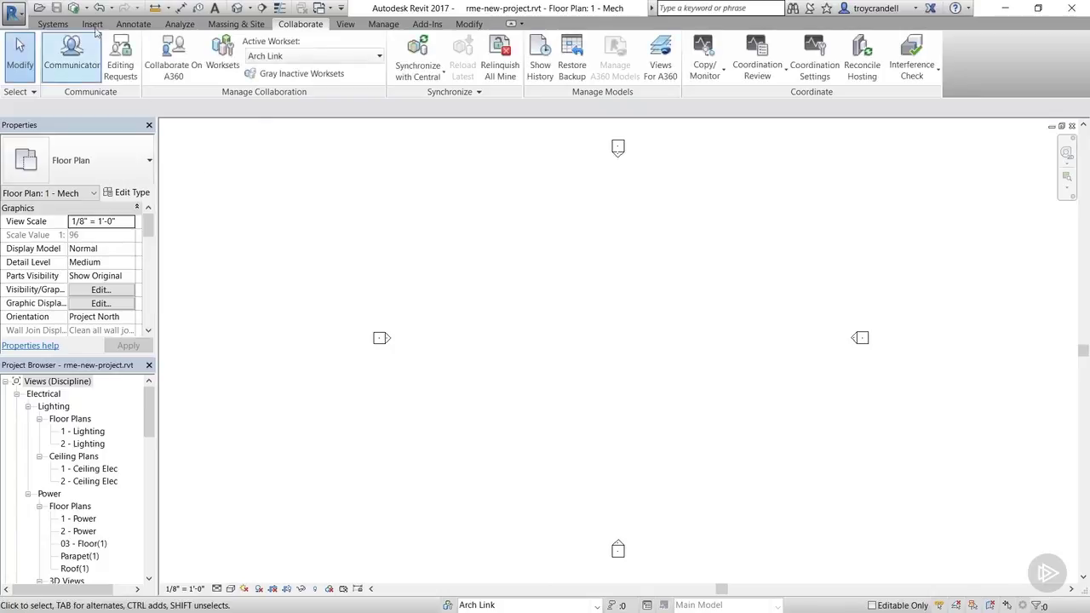
left_click(75, 9)
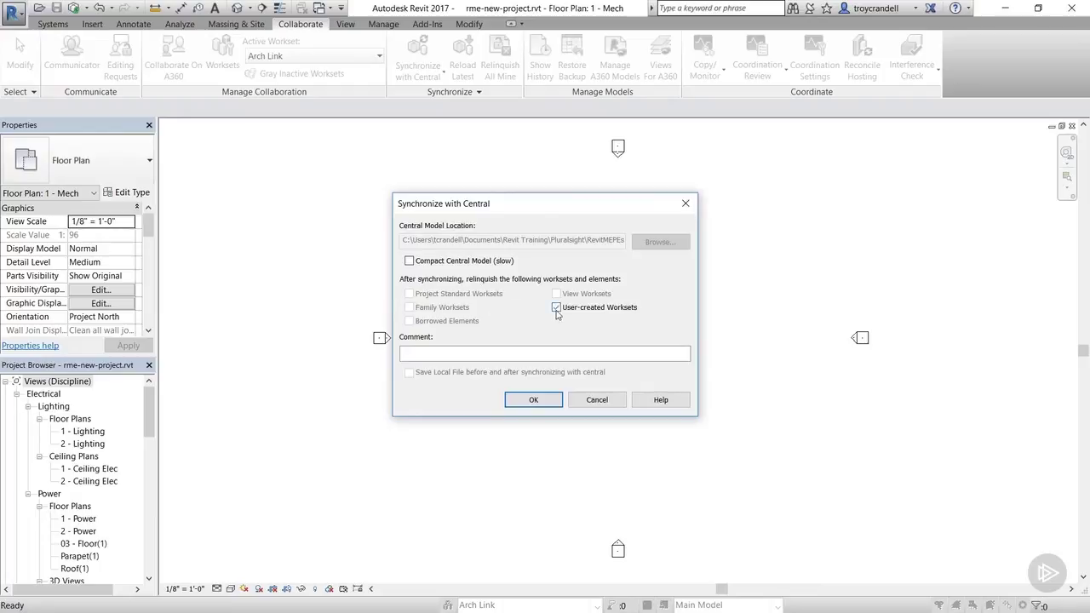
left_click(538, 400)
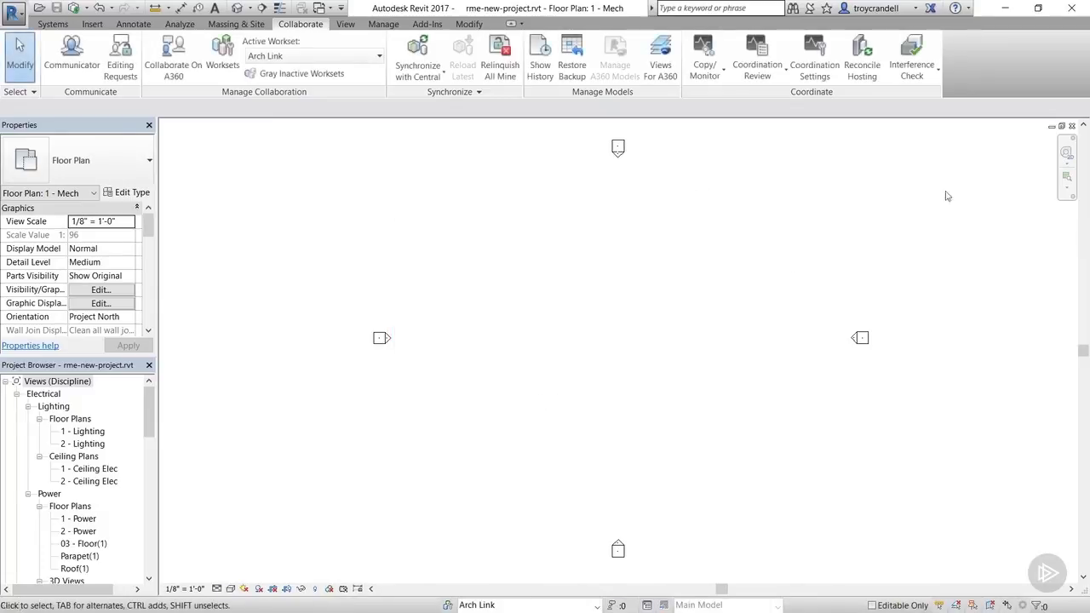
Close the central view and open M02\rme-new-project.rvt as a new local copy.
left_click(1072, 127)
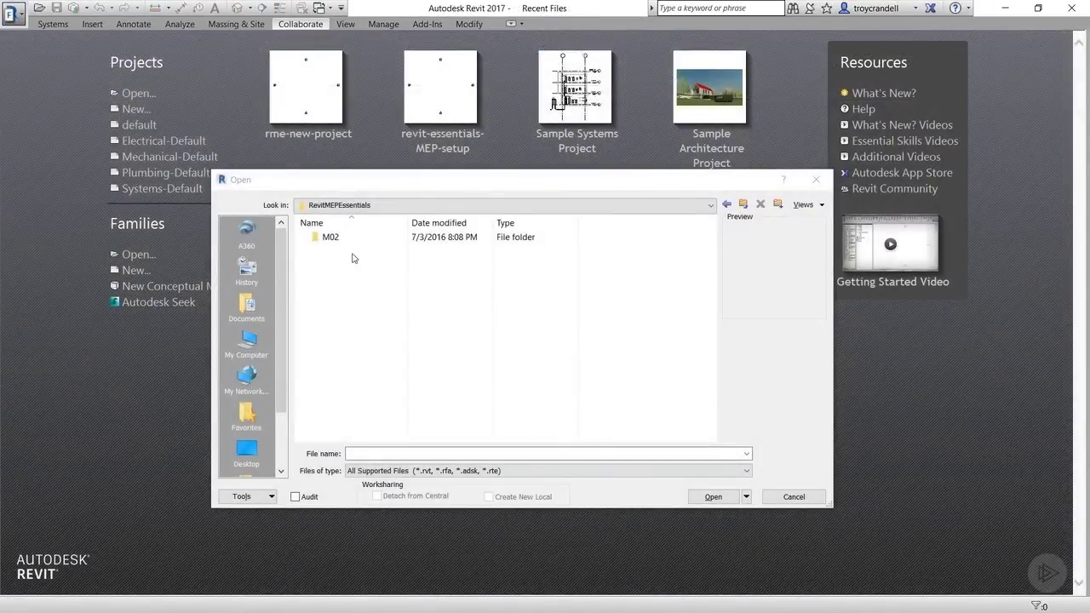
double_click(332, 237)
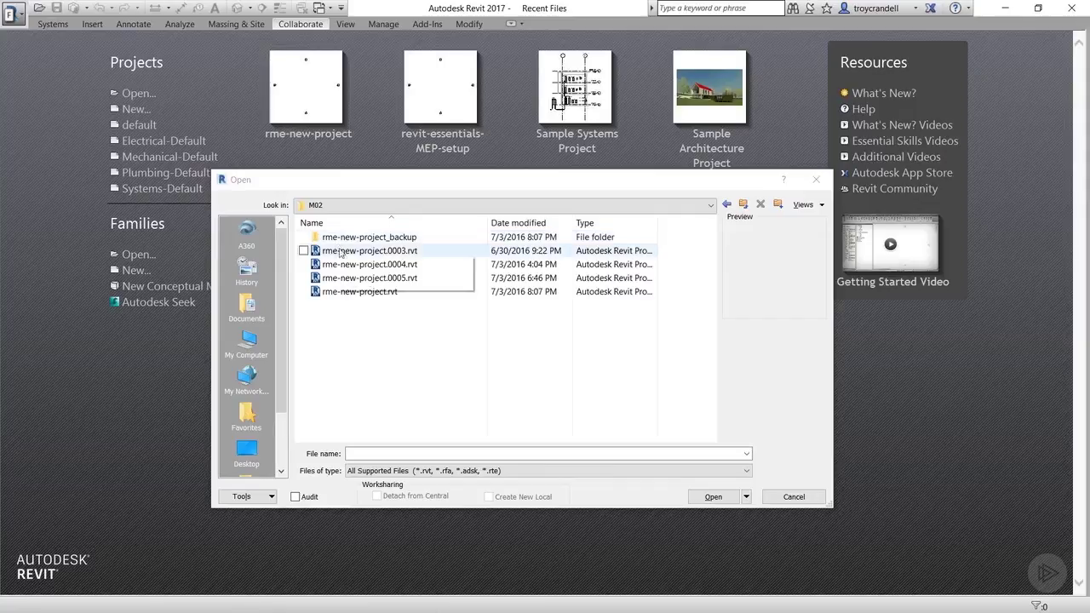
left_click(350, 292)
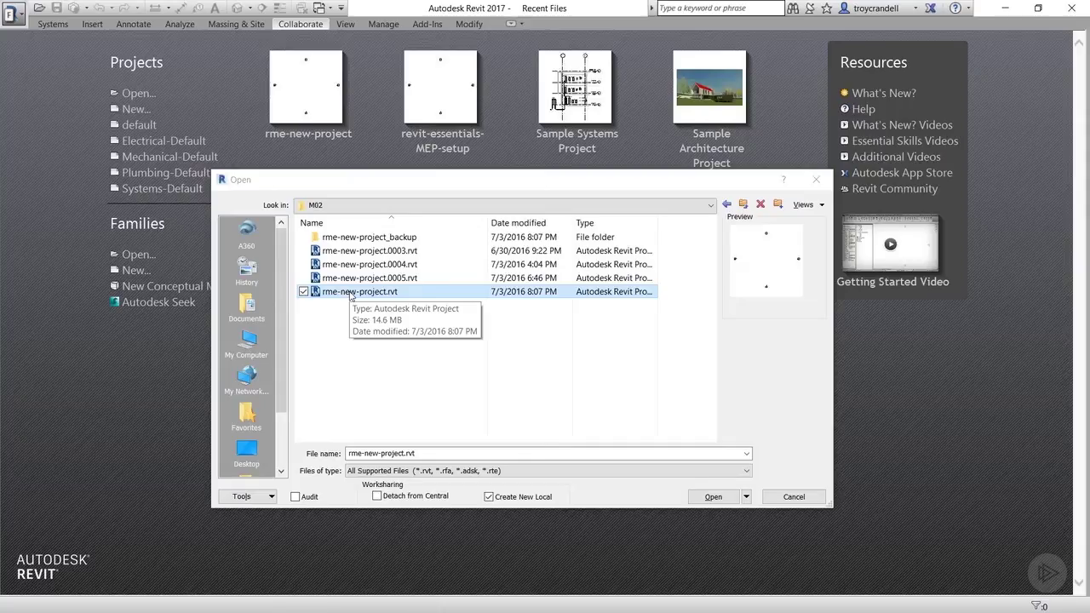
left_click(711, 497)
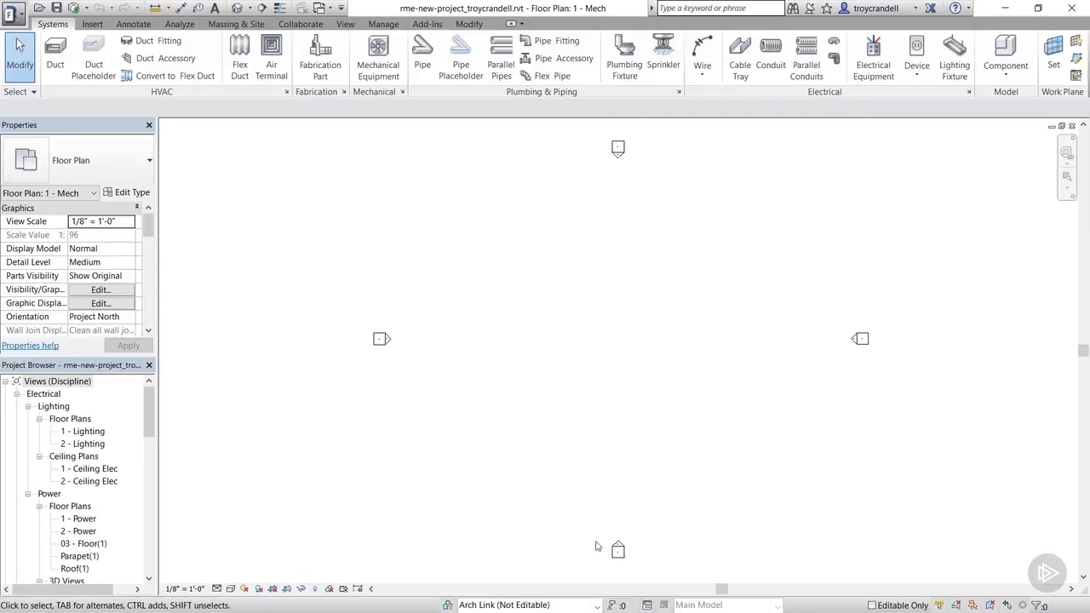
Verify Arch Link is the active workset and start Link Revit from the Insert tab.
left_click(597, 606)
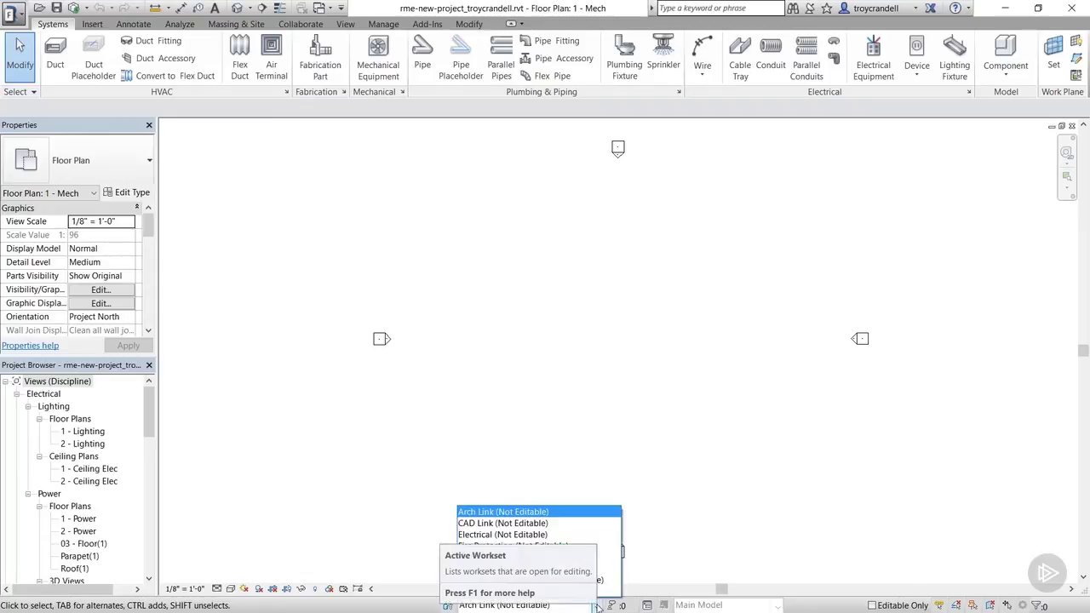
left_click(601, 468)
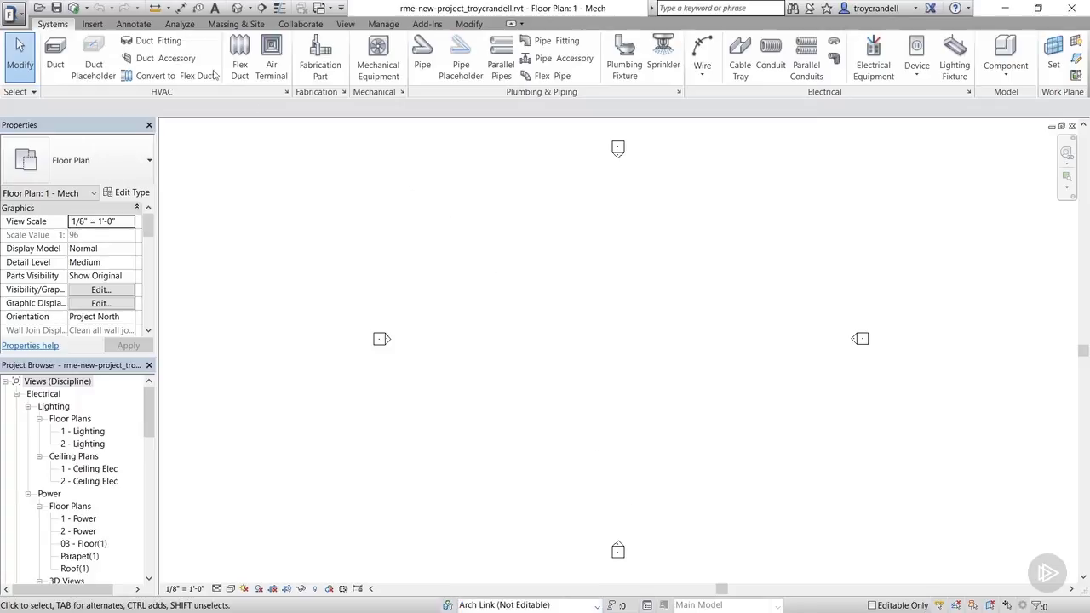
left_click(93, 24)
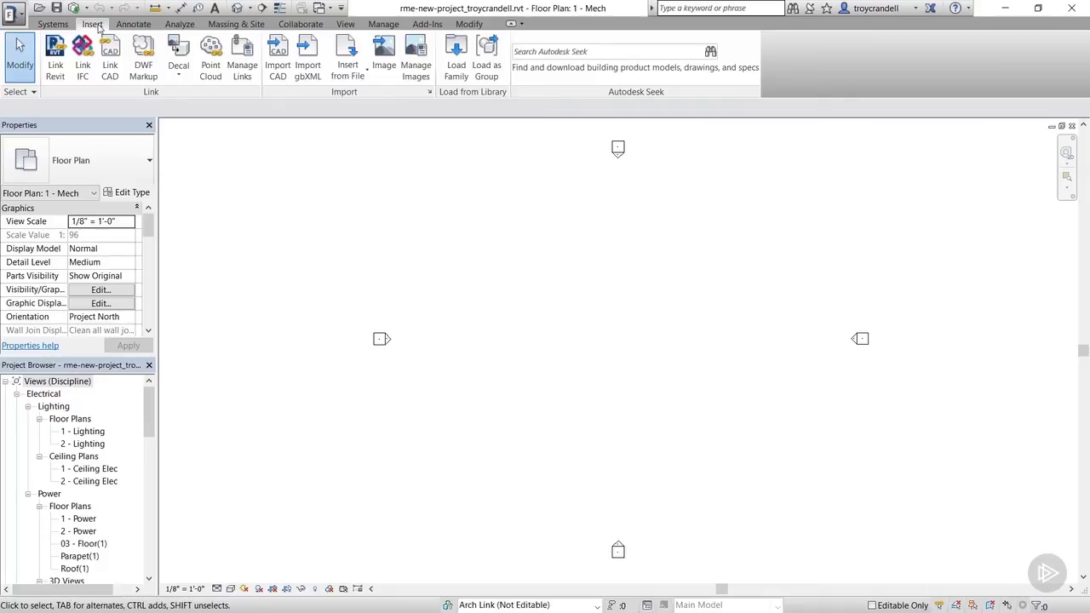
left_click(54, 68)
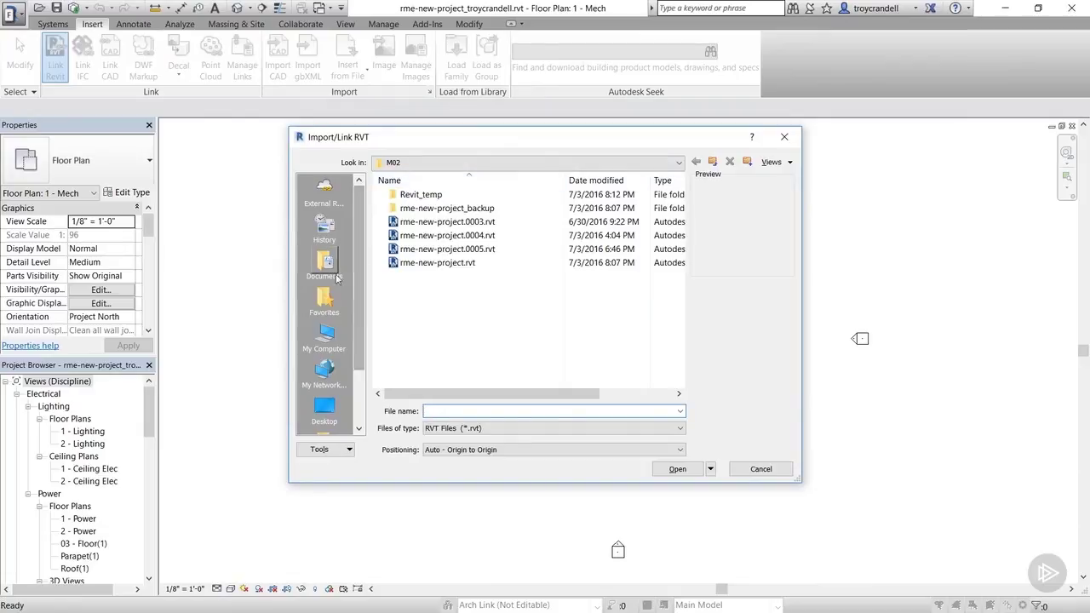
Link Arch Link Model.rvt from C:\Program Files\Autodesk\Revit 2017\Samples origin to origin.
left_click(411, 162)
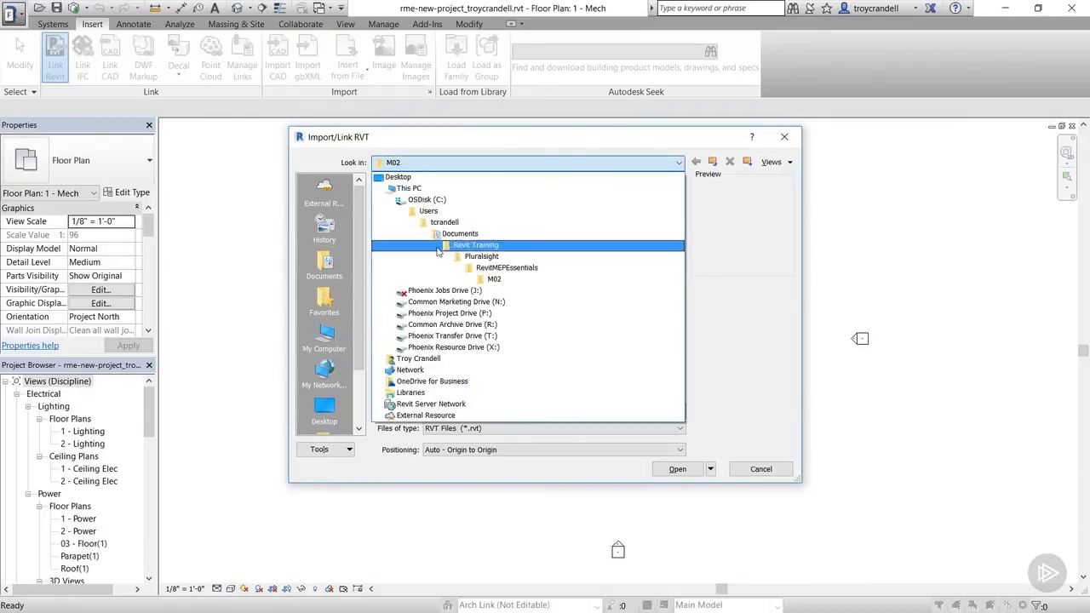
left_click(434, 201)
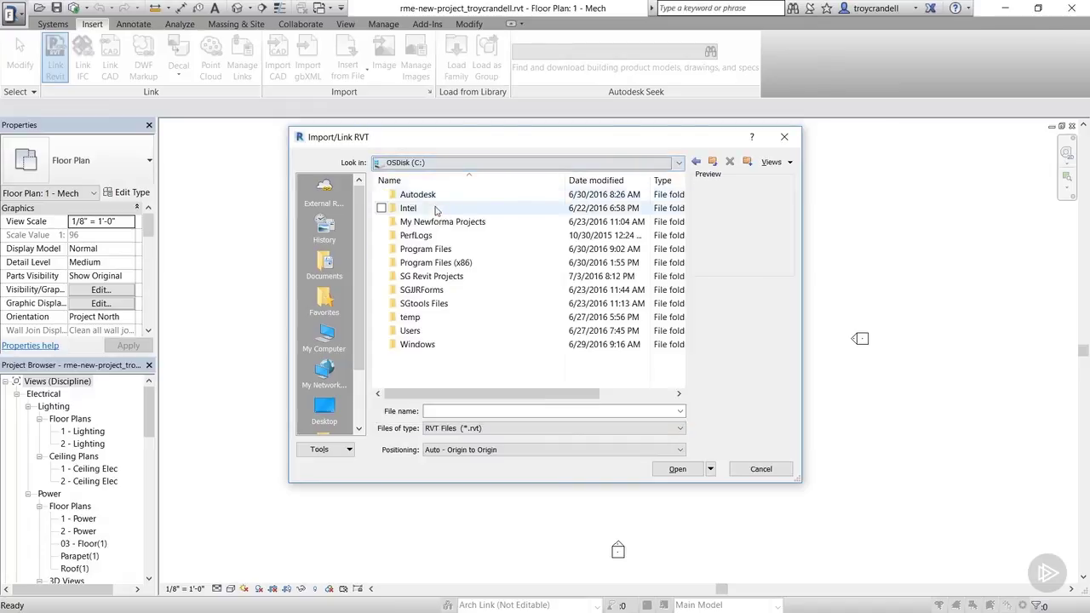
double_click(433, 248)
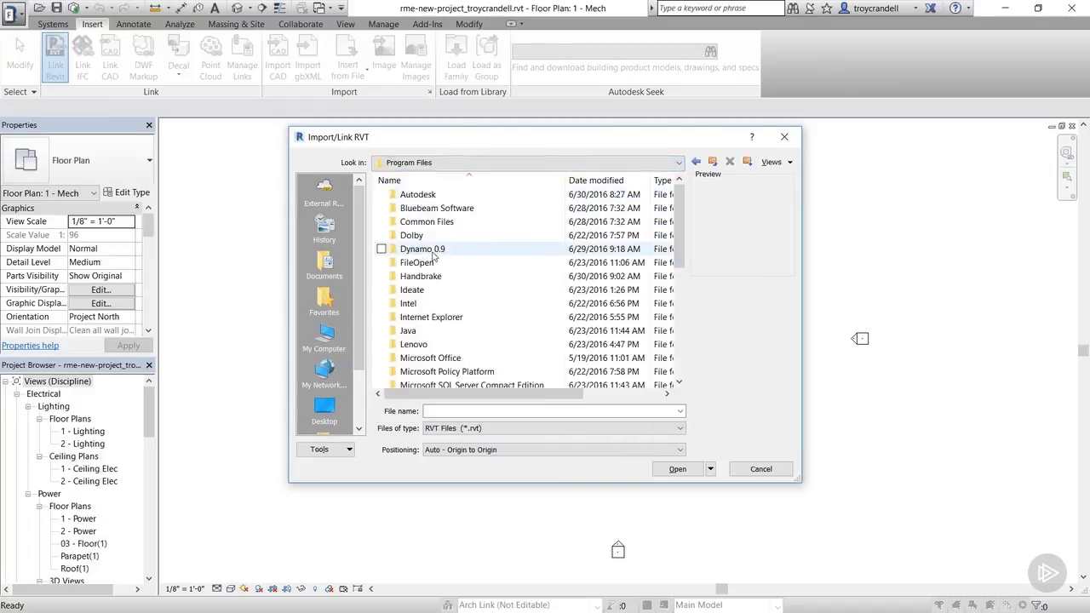
double_click(423, 196)
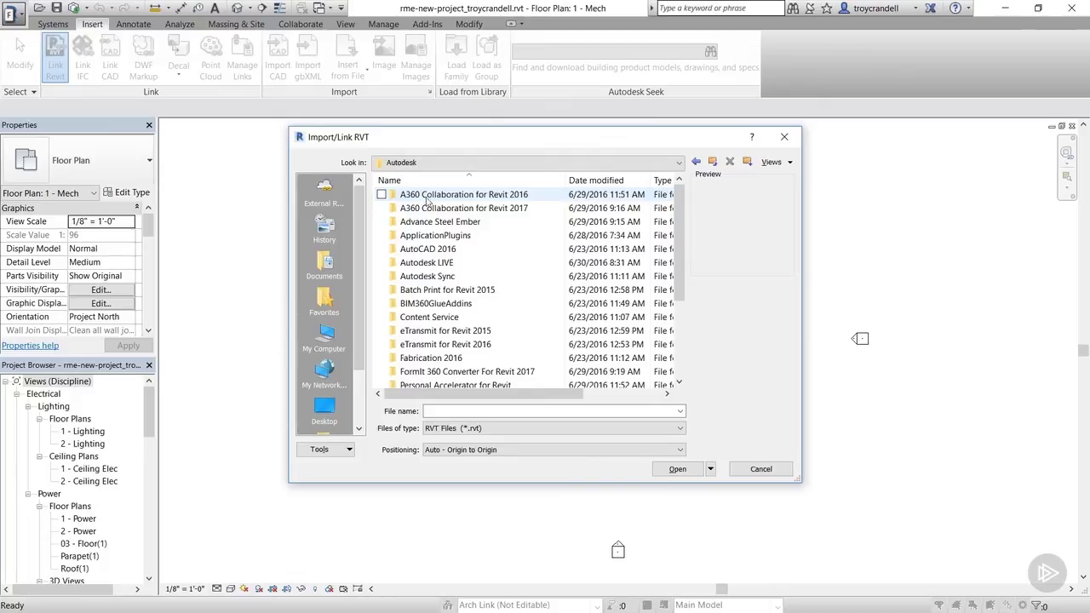
scroll(490, 289, "down", 3)
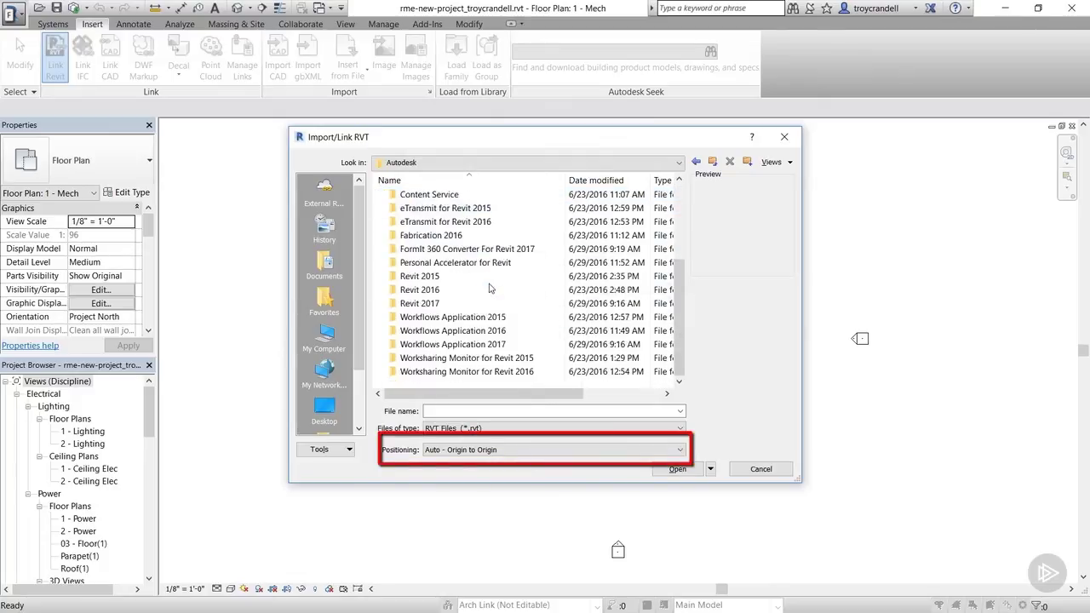
double_click(451, 304)
scroll(453, 286, "down", 5)
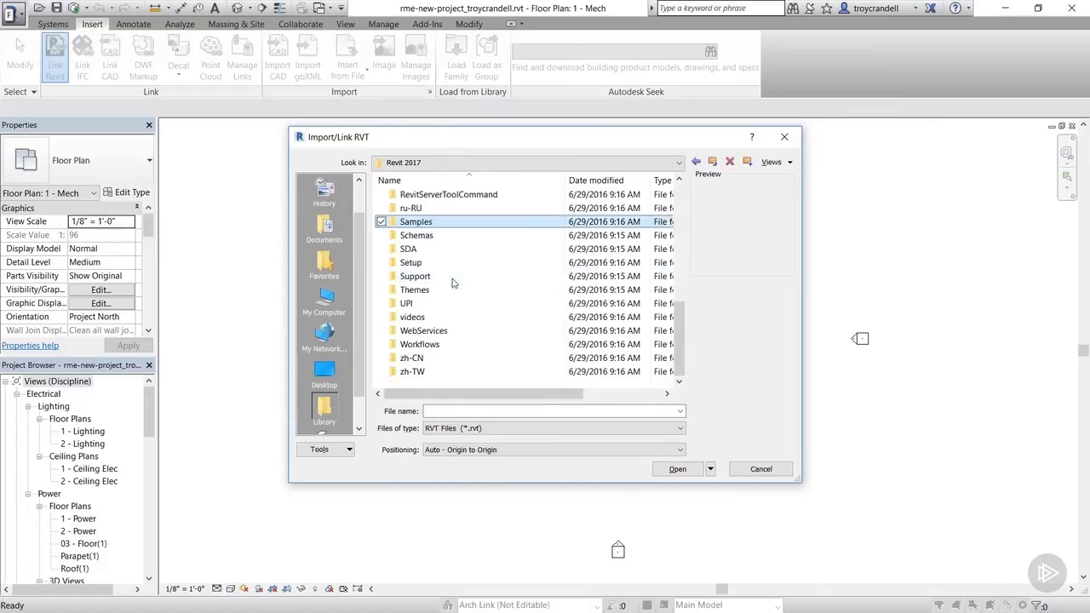
left_click(426, 224)
double_click(426, 223)
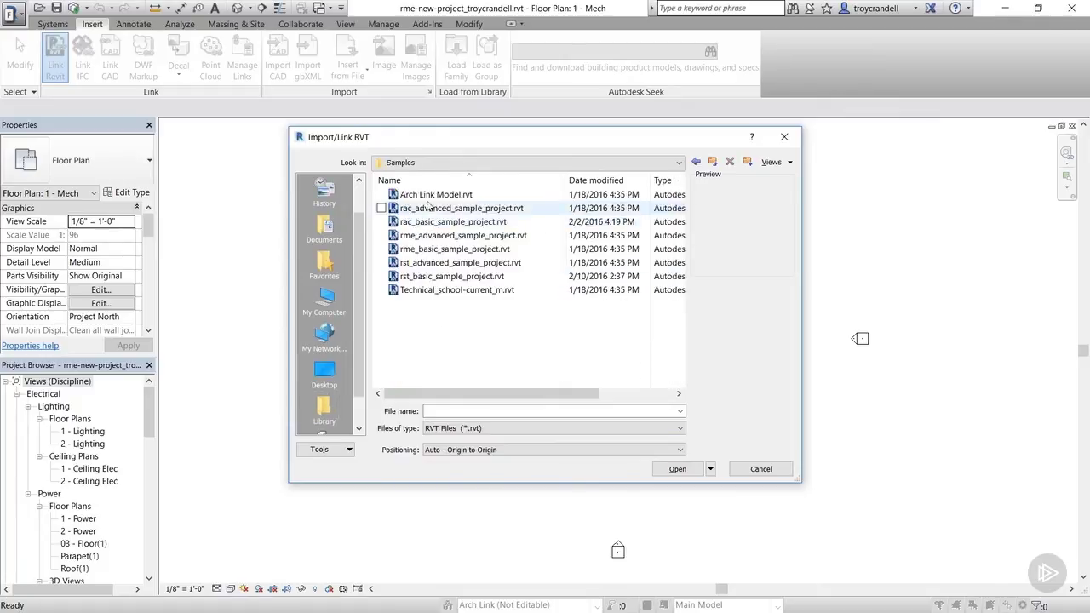
left_click(435, 196)
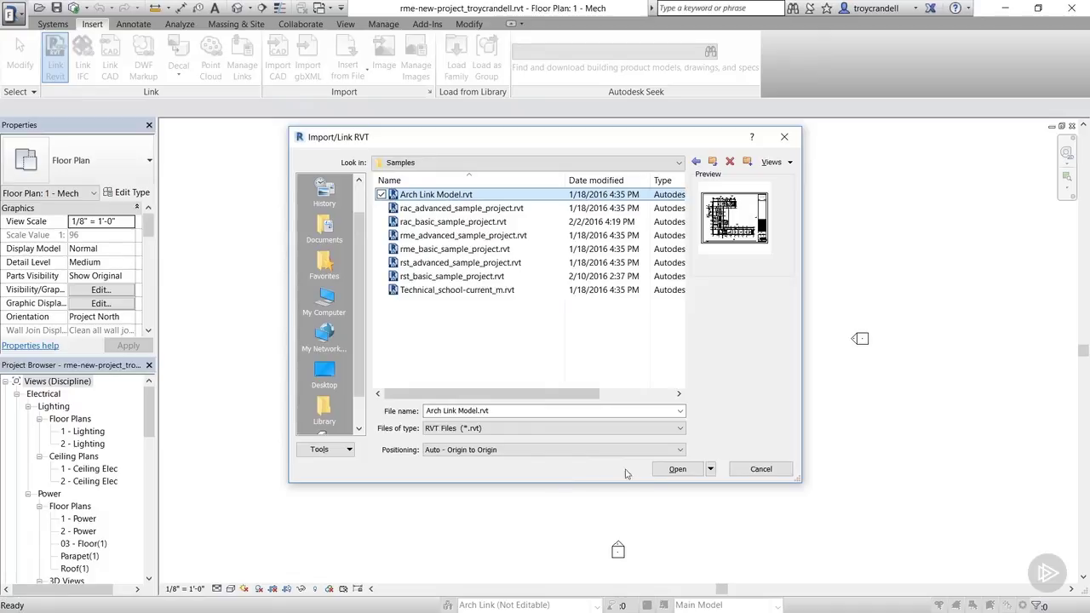
left_click(668, 471)
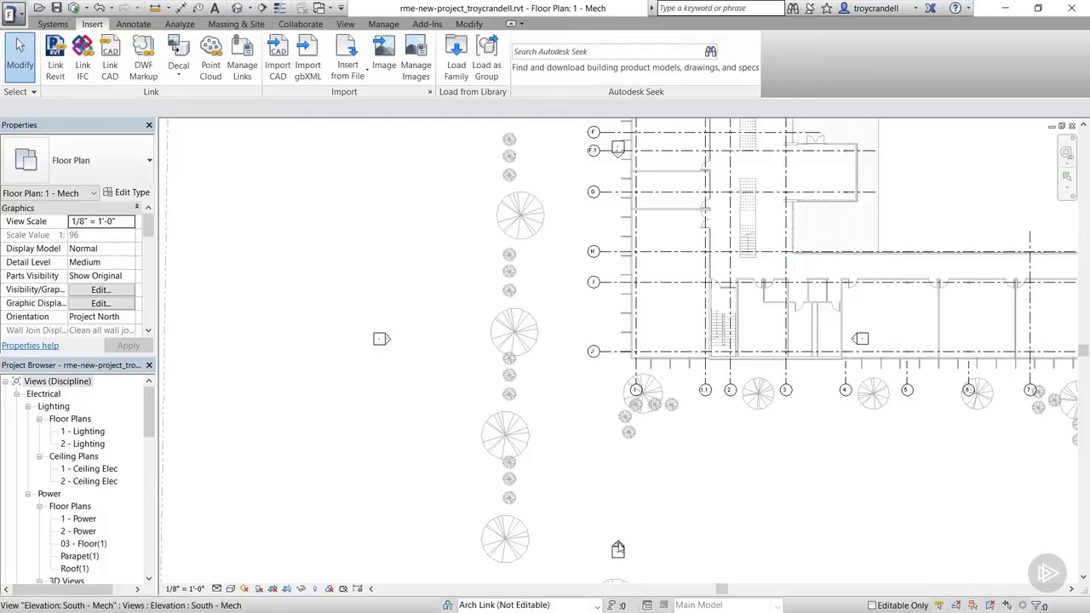
Open the South - Mech elevation from its marker in the floor plan.
double_click(618, 547)
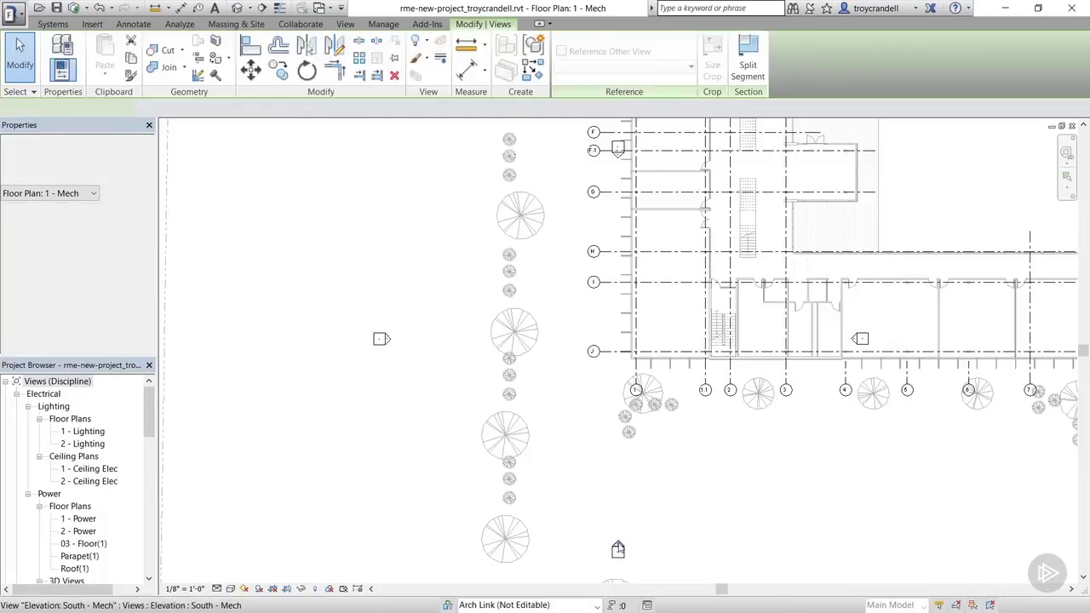